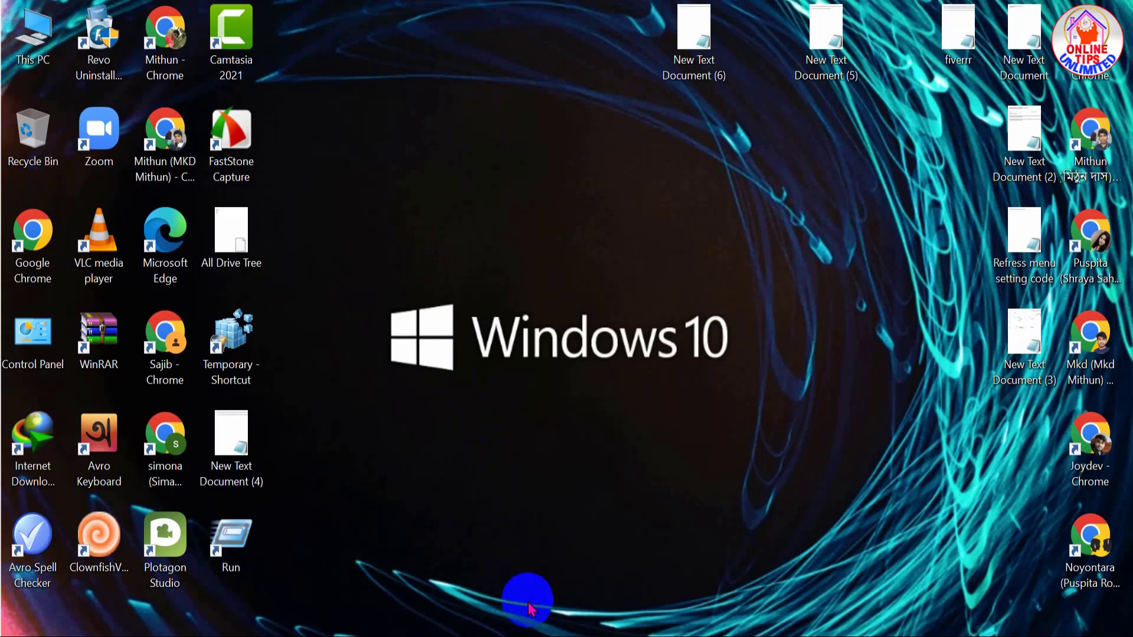
Switch to Chrome and search the web for "rufus download".
left_click(540, 635)
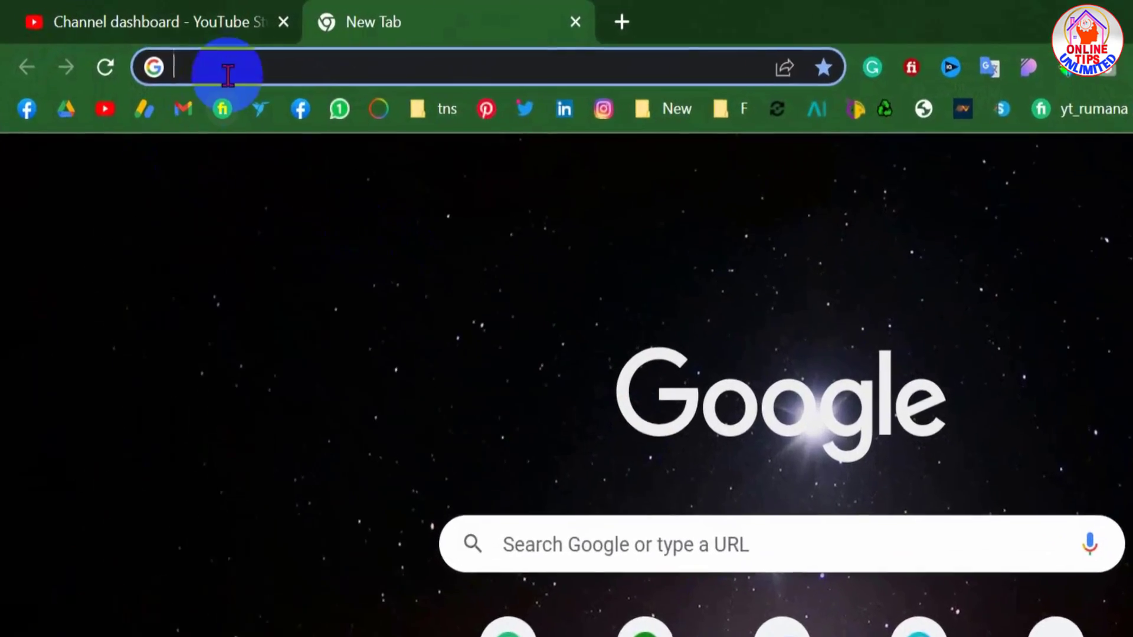
left_click(184, 54)
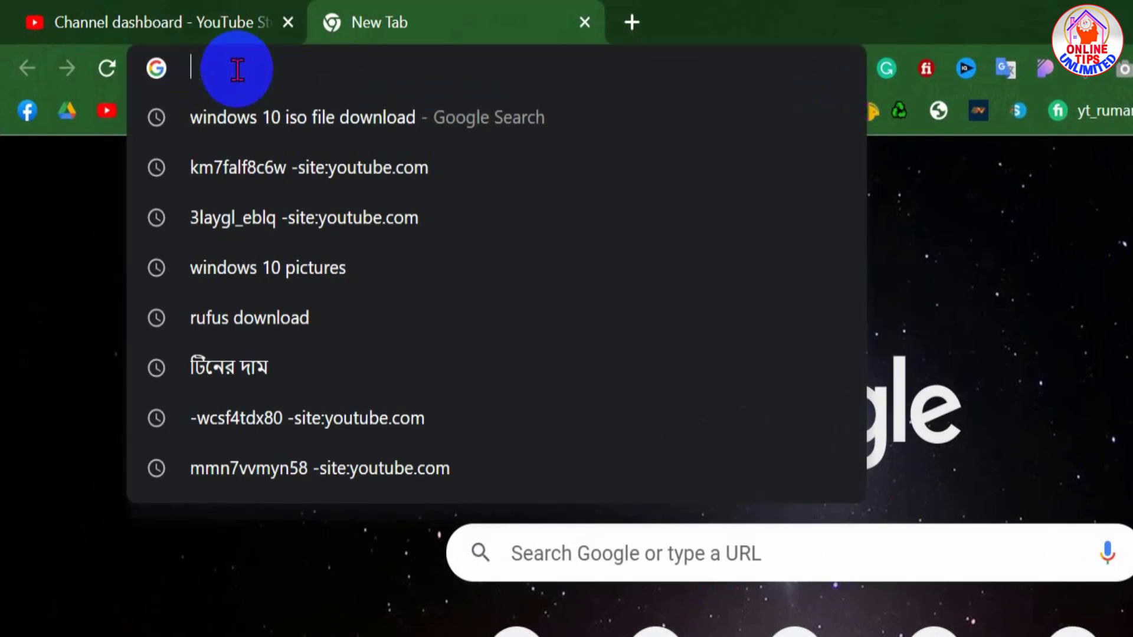
type("rufe")
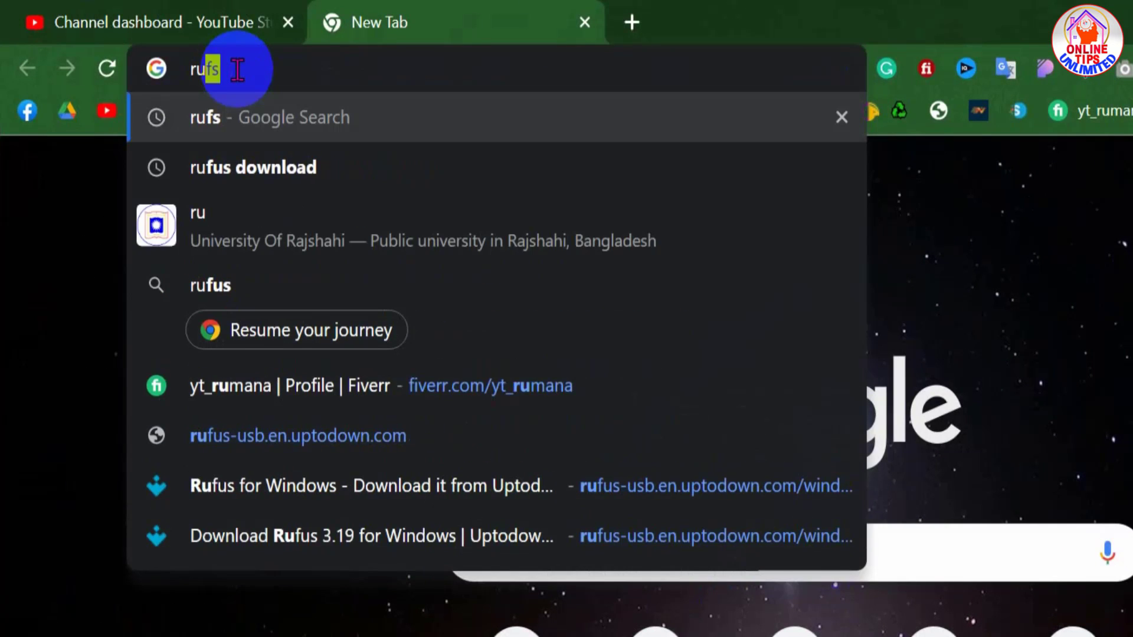
type("s")
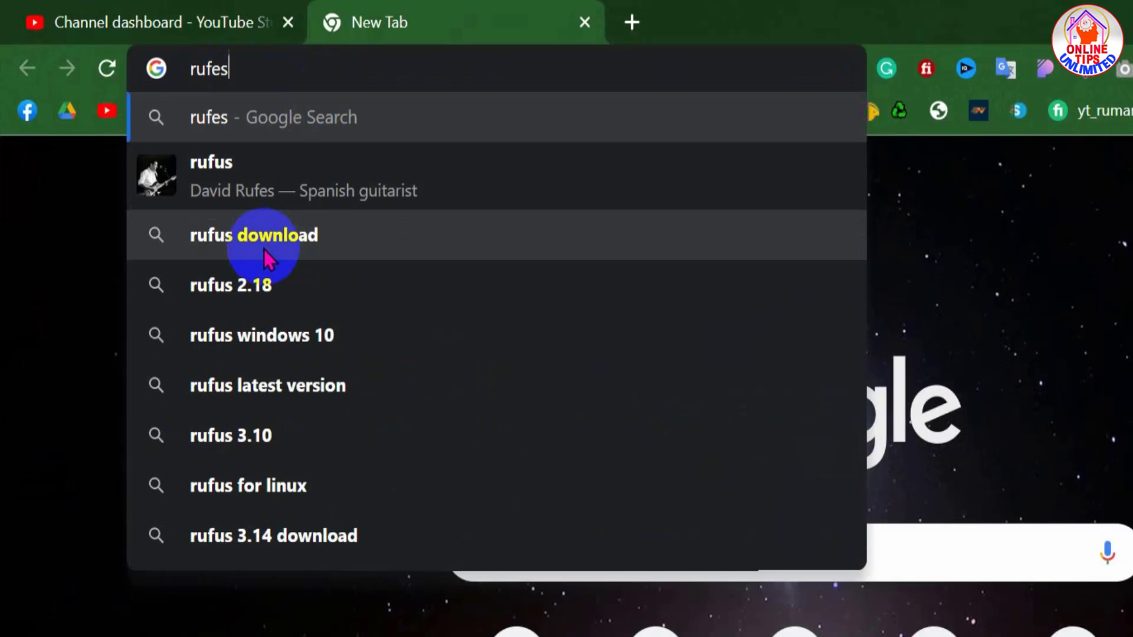
left_click(264, 249)
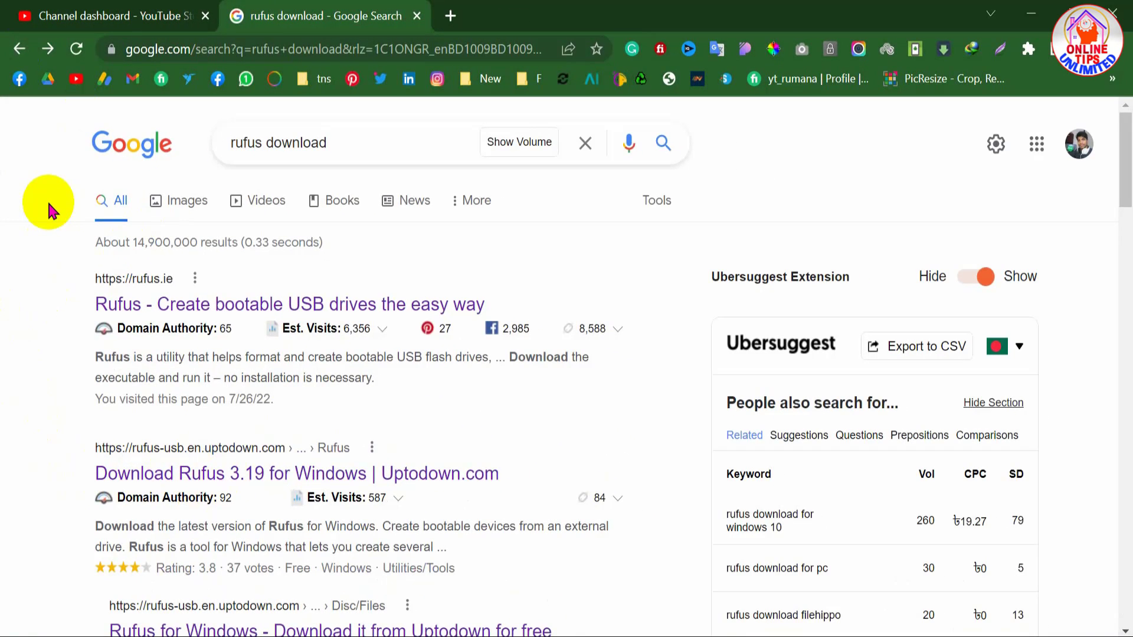
Open the Uptodown result for Rufus 3.19 and download rufus-3-19.exe to the Programs downloads folder.
left_click(223, 480)
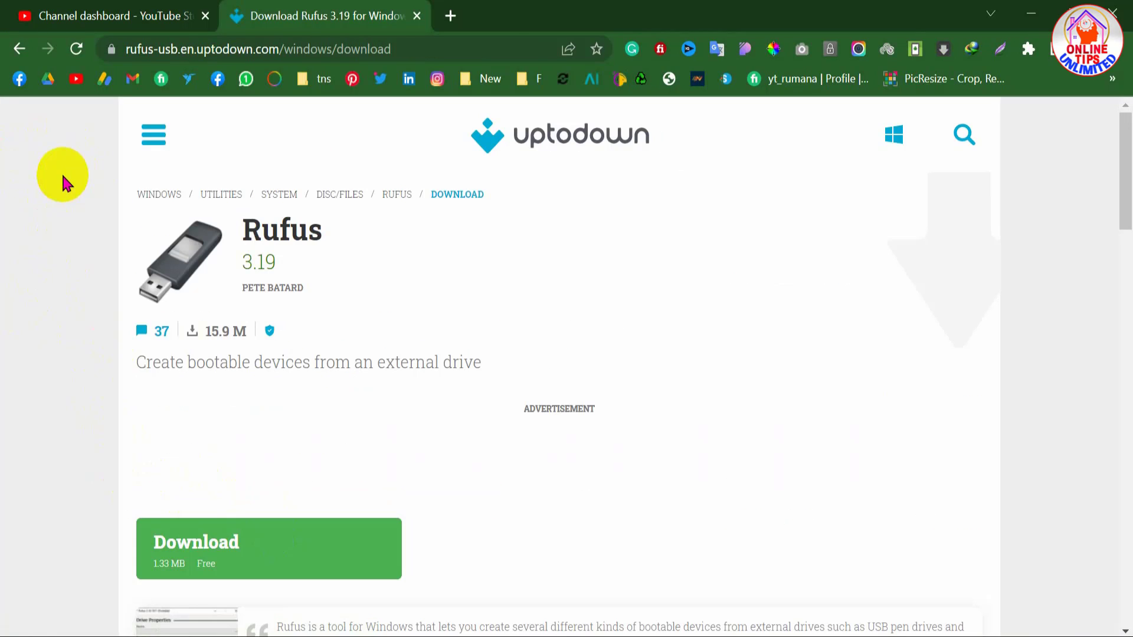
left_click(179, 549)
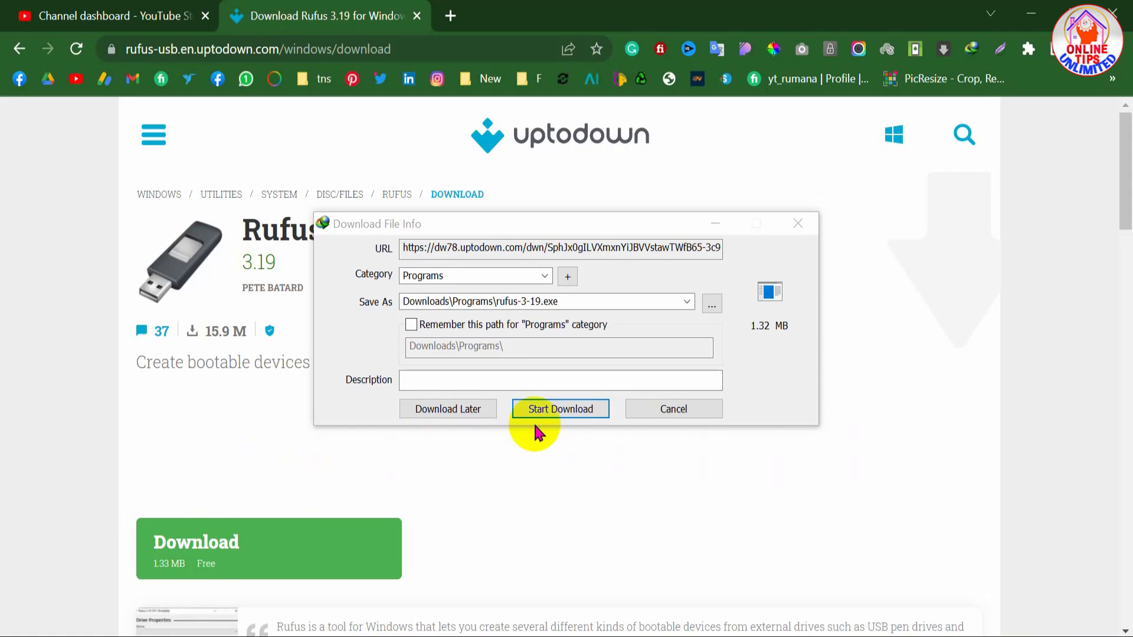
left_click(557, 416)
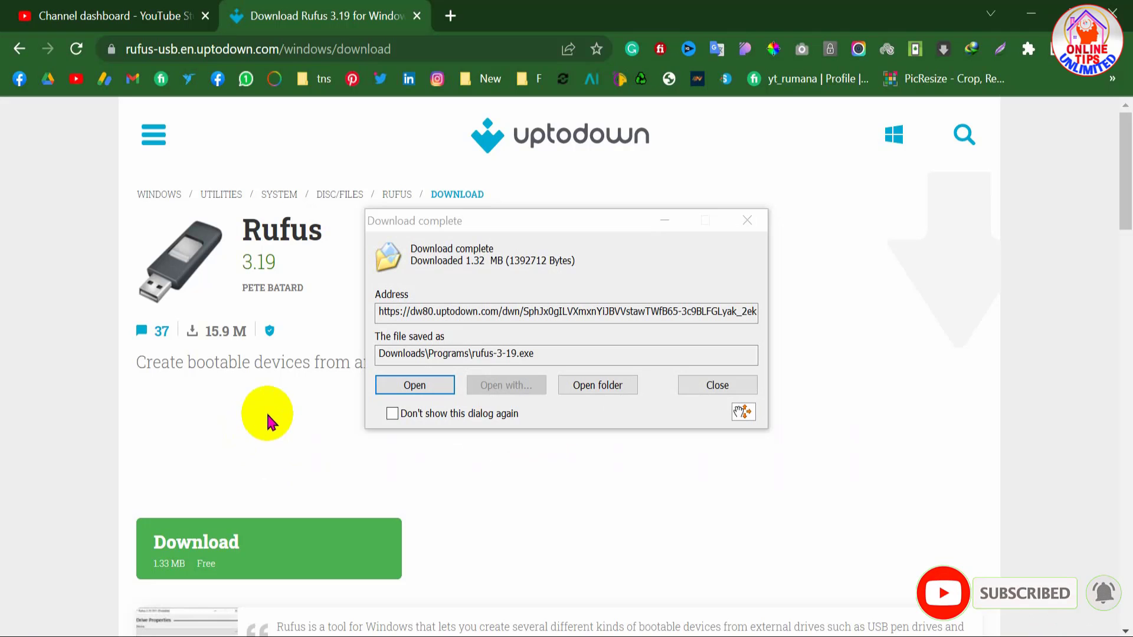
Show the downloaded file in its folder and run rufus-3-19.
left_click(586, 391)
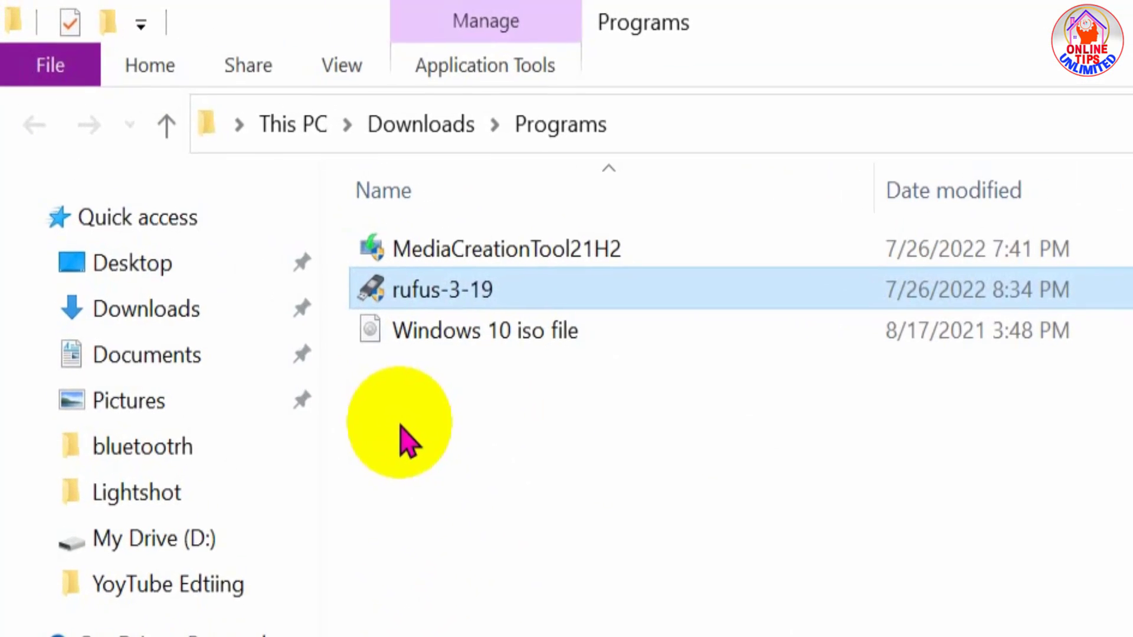
left_click(493, 300)
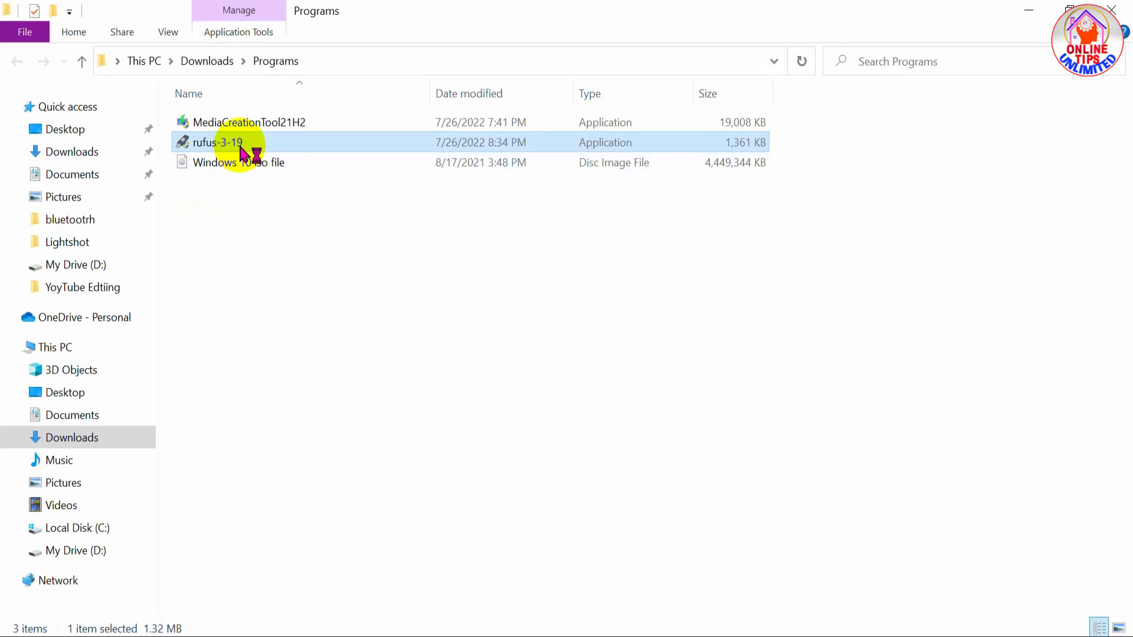
double_click(240, 147)
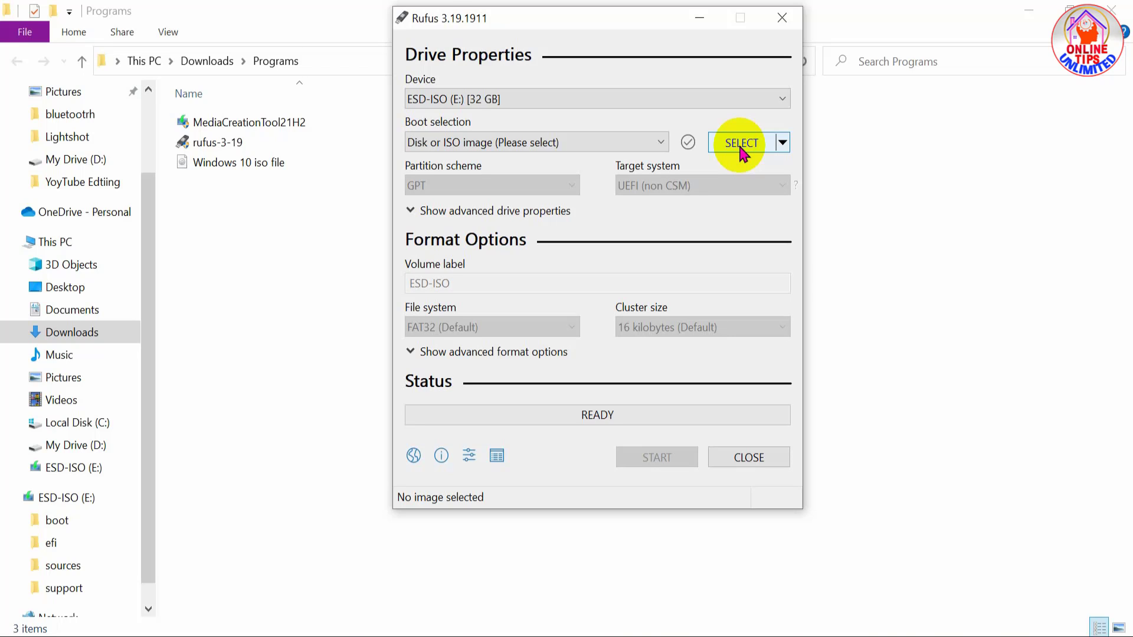
Load "Windows 10 iso file" from the Downloads\Programs folder as the boot image.
left_click(741, 149)
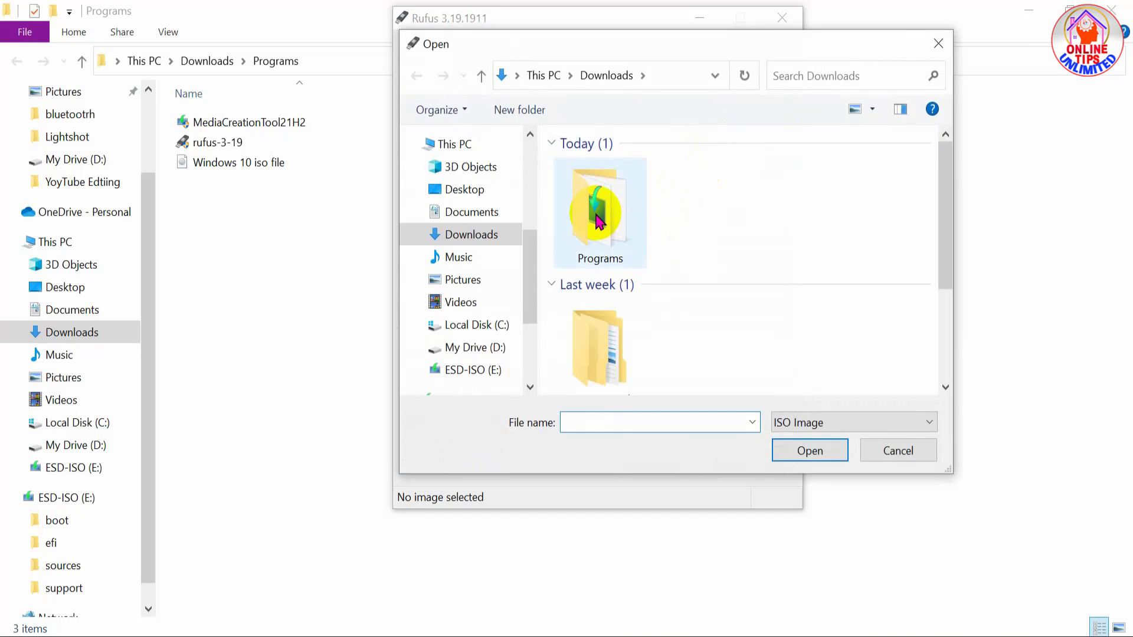
double_click(599, 221)
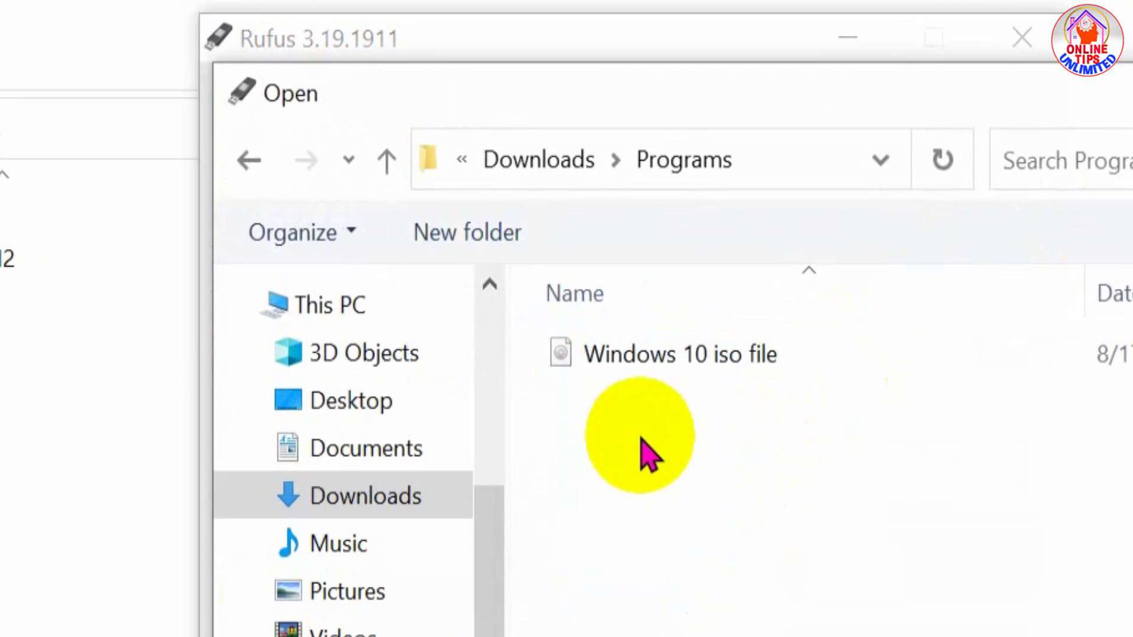
left_click(713, 366)
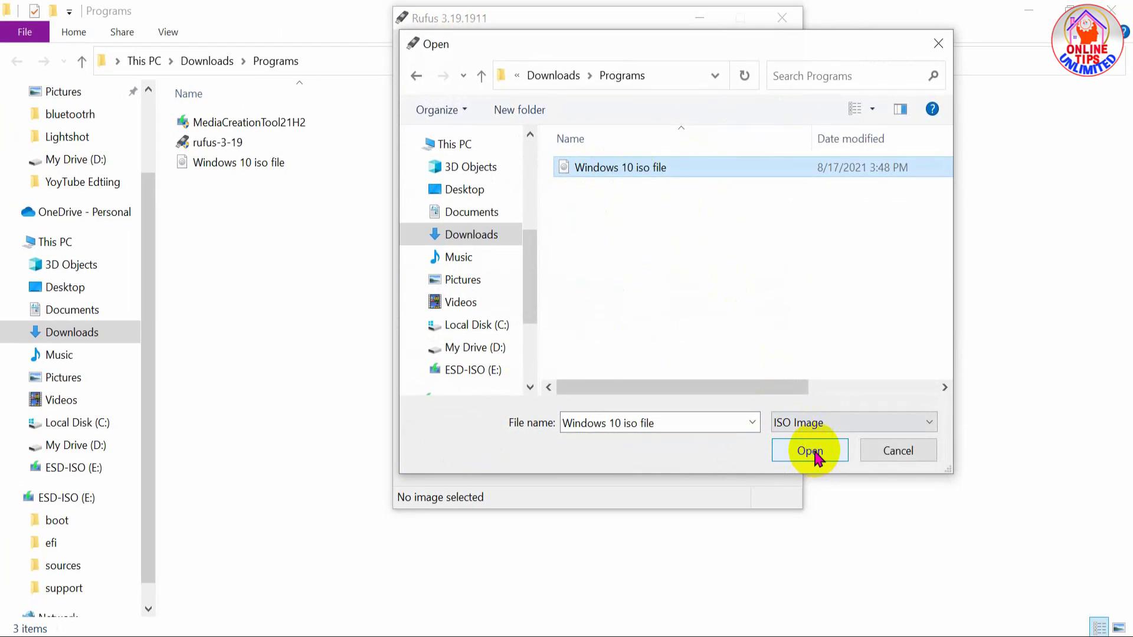
left_click(817, 456)
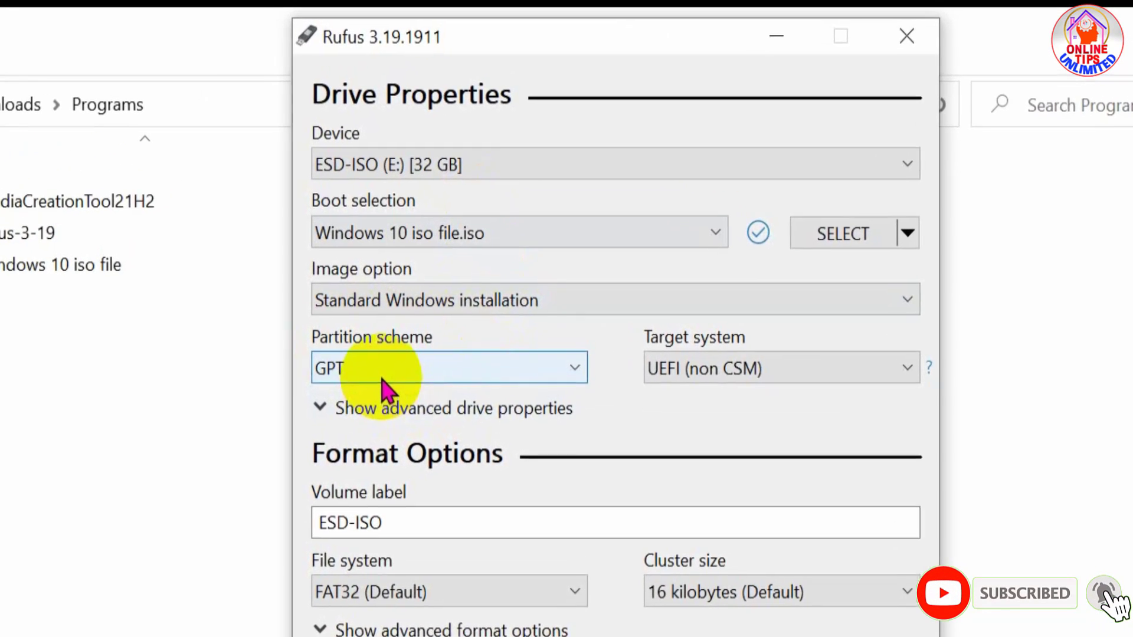
Switch the partition scheme to MBR and back to GPT.
left_click(452, 233)
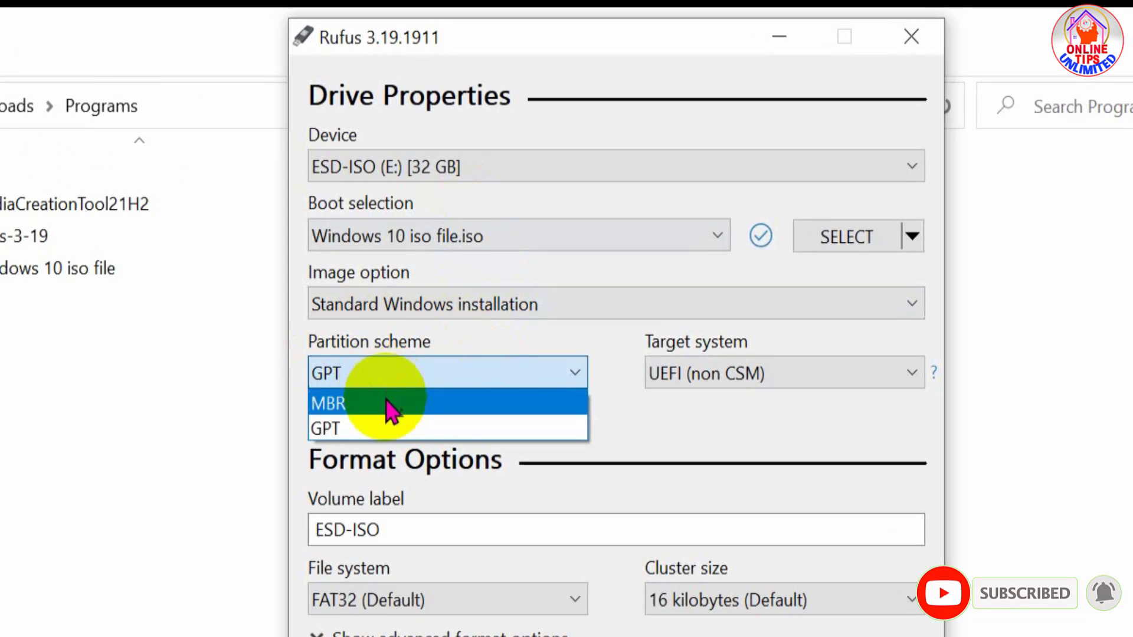
left_click(389, 408)
left_click(413, 373)
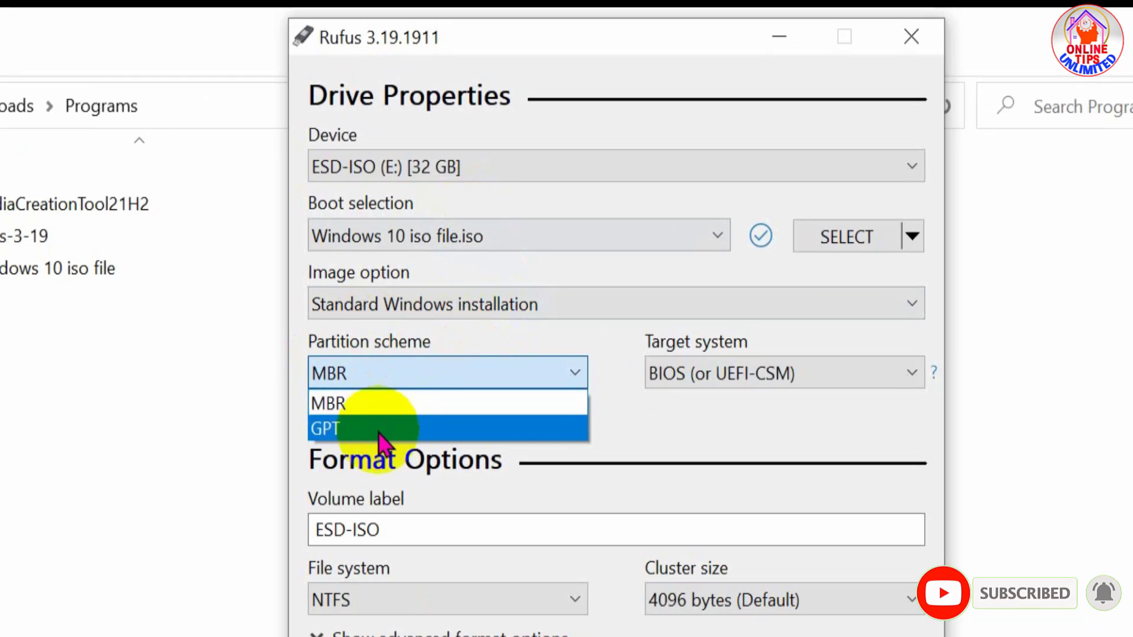
left_click(378, 433)
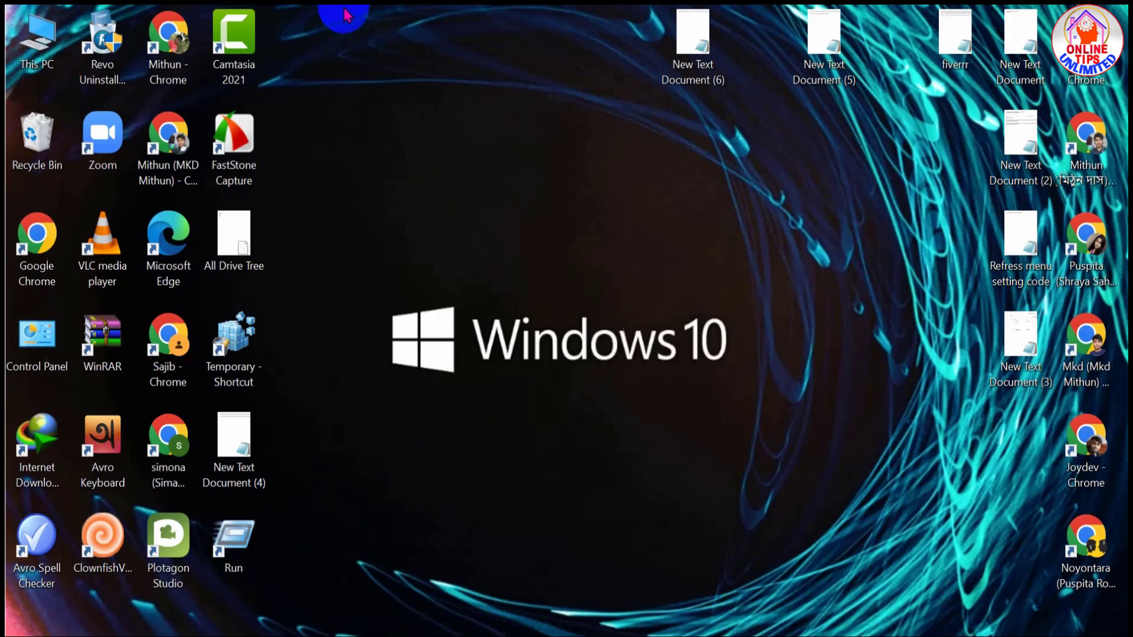
Find and open the Control Panel and display its items as large icons.
left_click(111, 635)
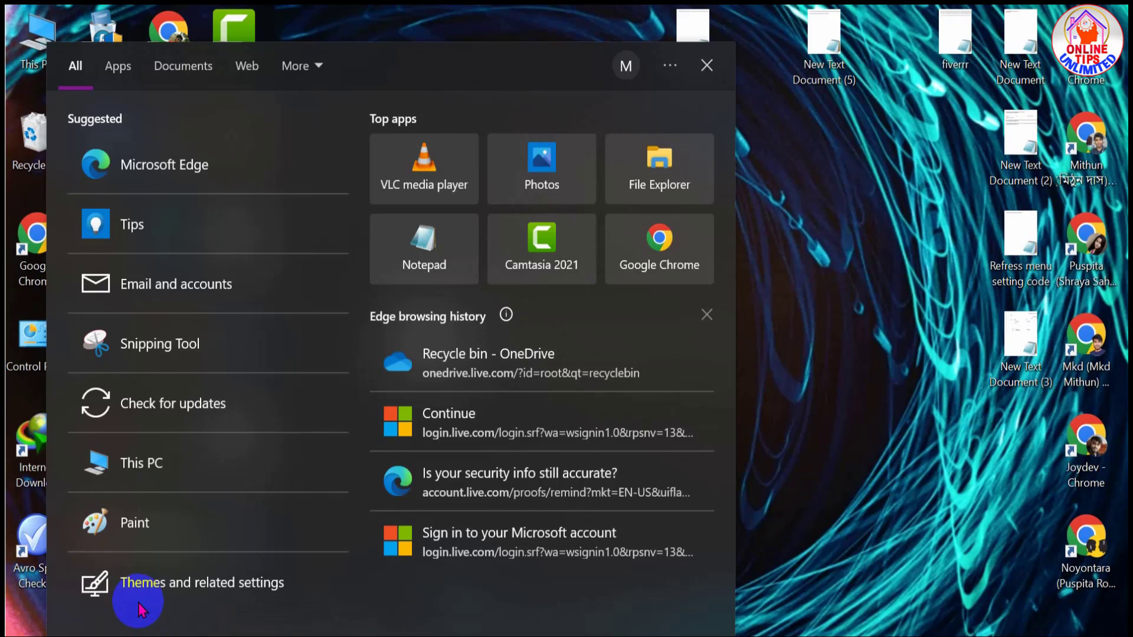
type("con")
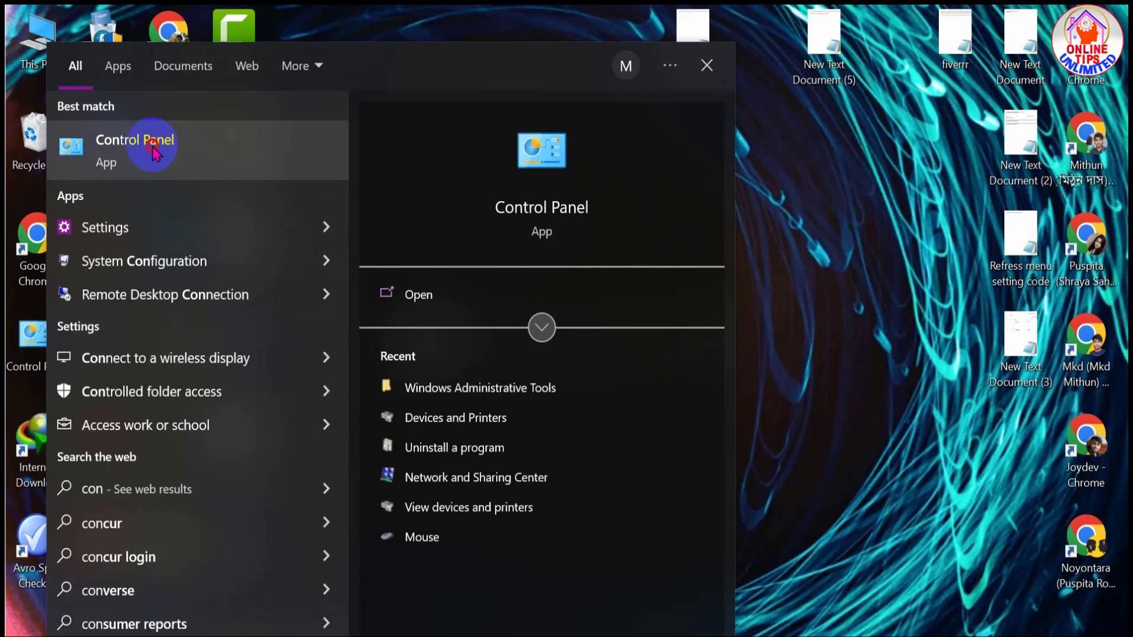
left_click(155, 155)
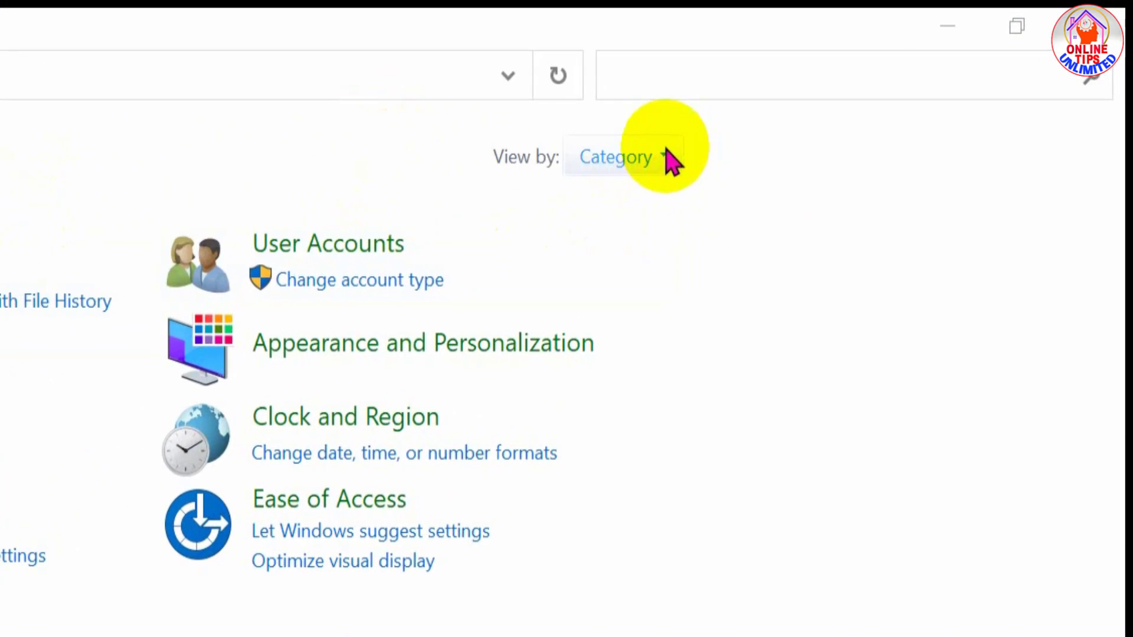
left_click(672, 161)
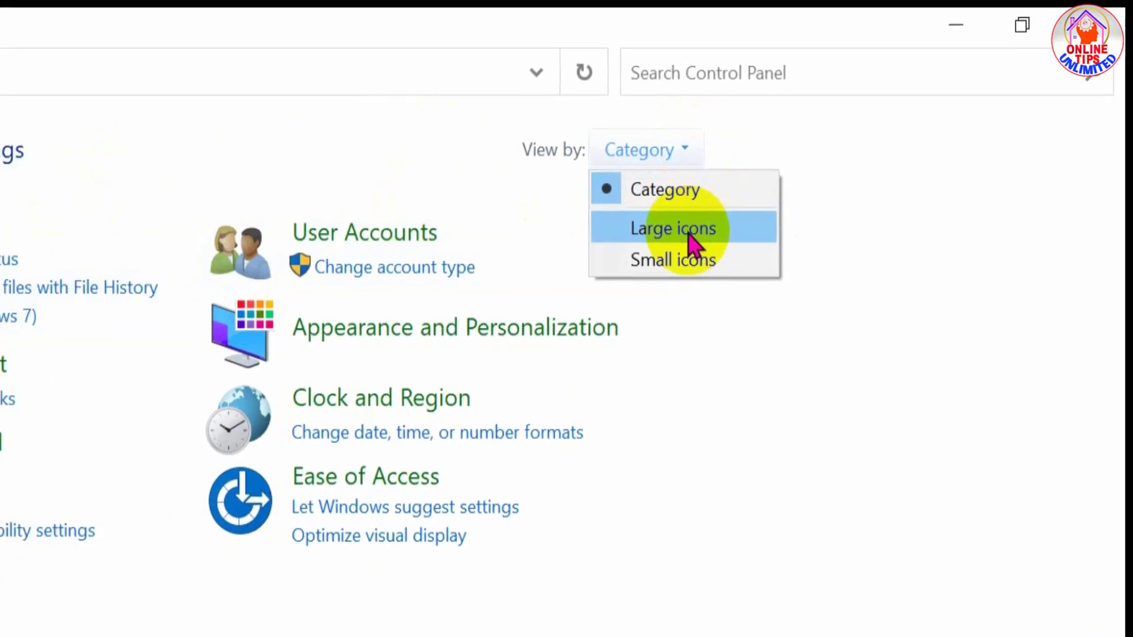
left_click(689, 236)
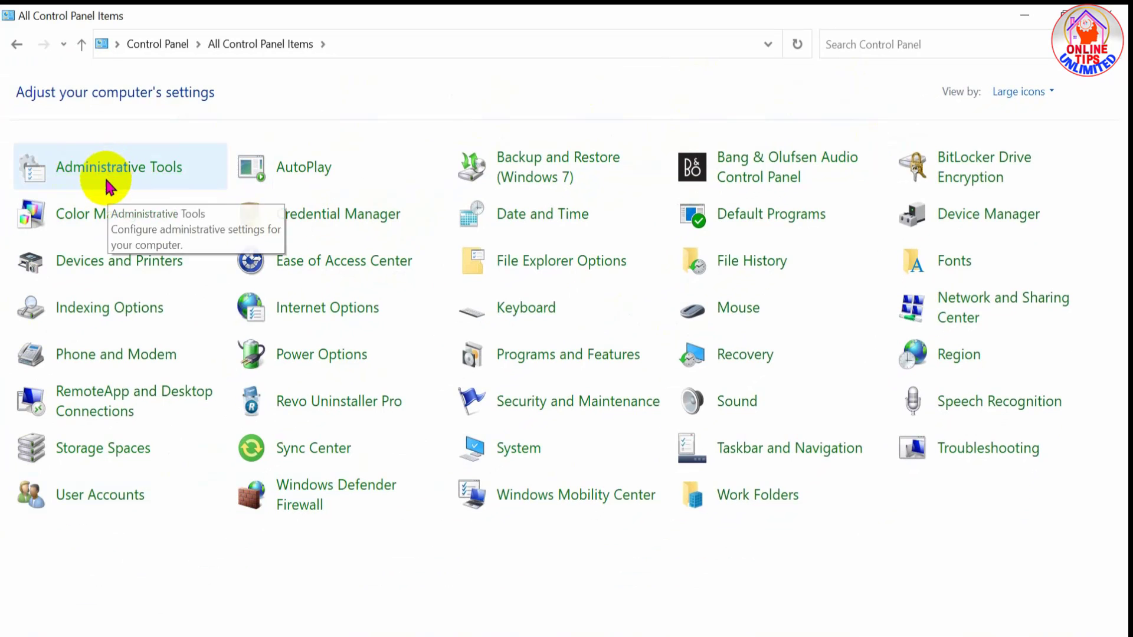
Open Computer Management from the Administrative Tools and display Disk Management.
left_click(109, 177)
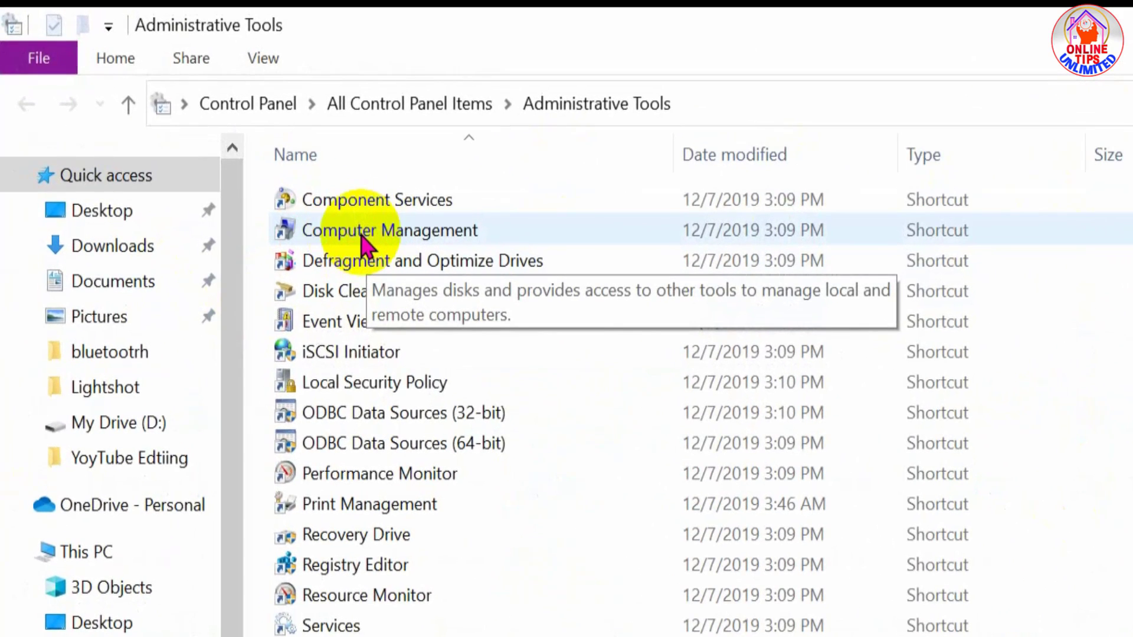
double_click(361, 237)
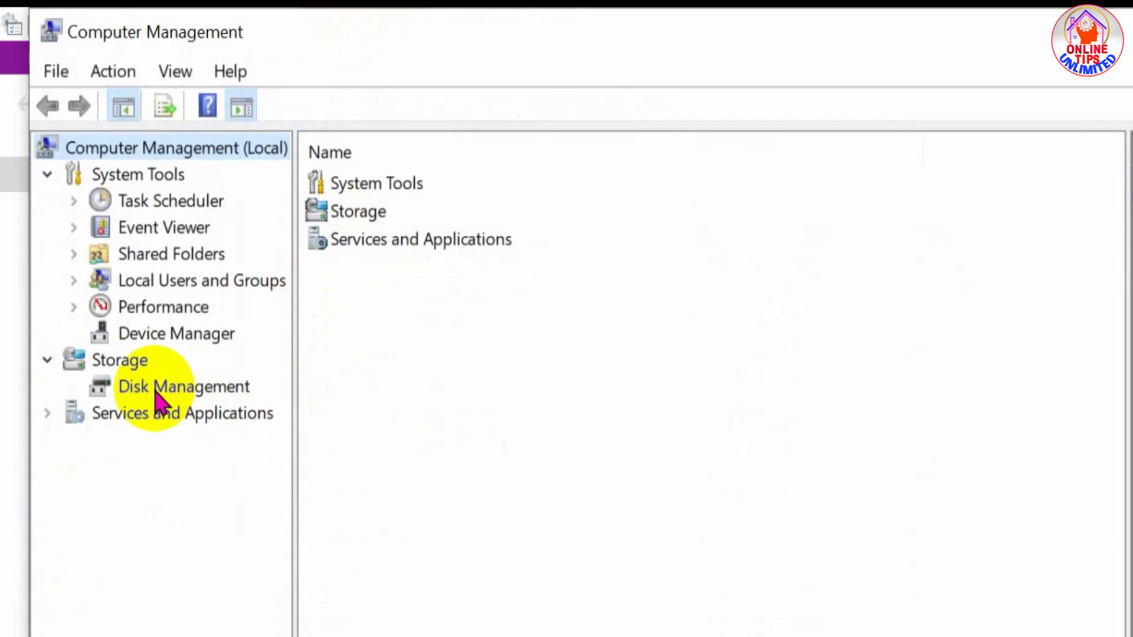
left_click(157, 389)
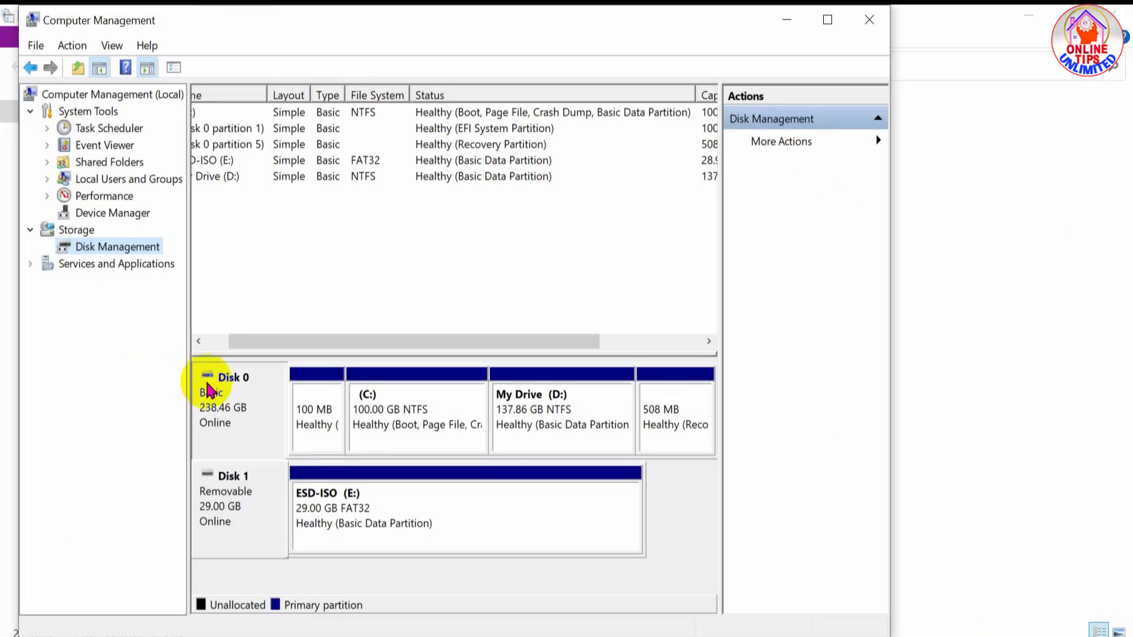
Check the partition style of Disk 0 in the volume information of its properties, and close the properties.
left_click(265, 393)
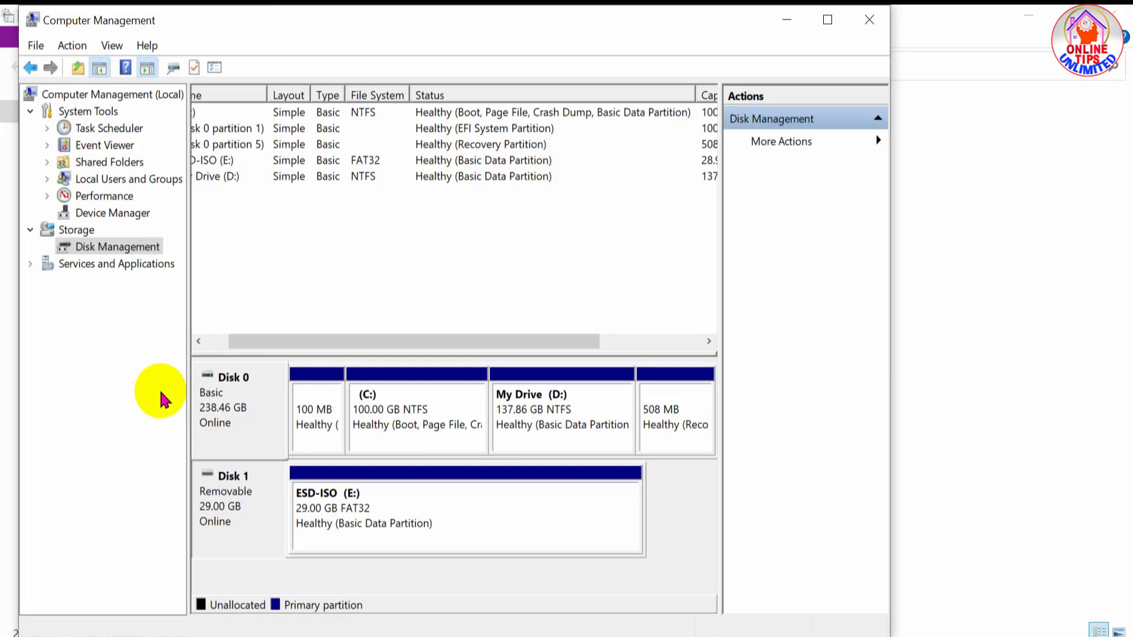
left_click(251, 403)
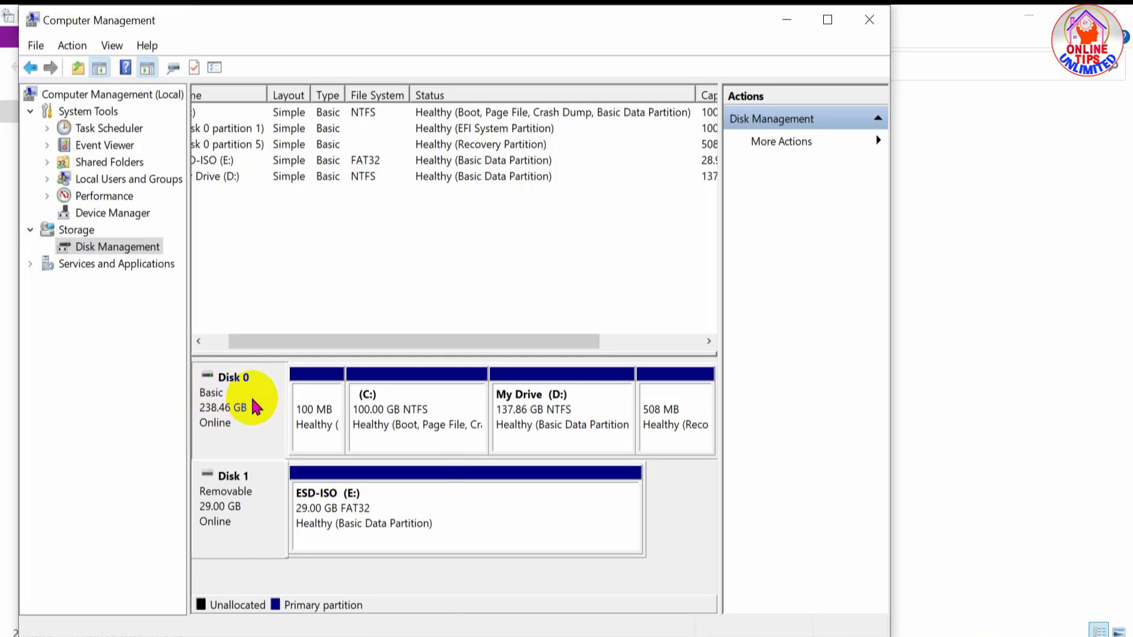
right_click(253, 404)
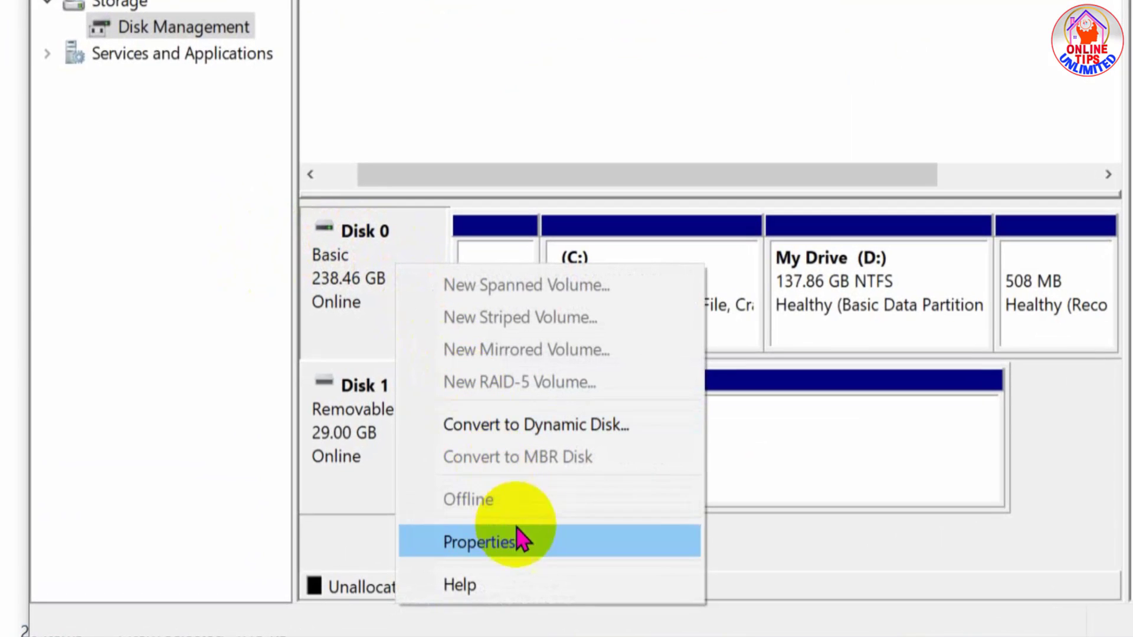
left_click(520, 553)
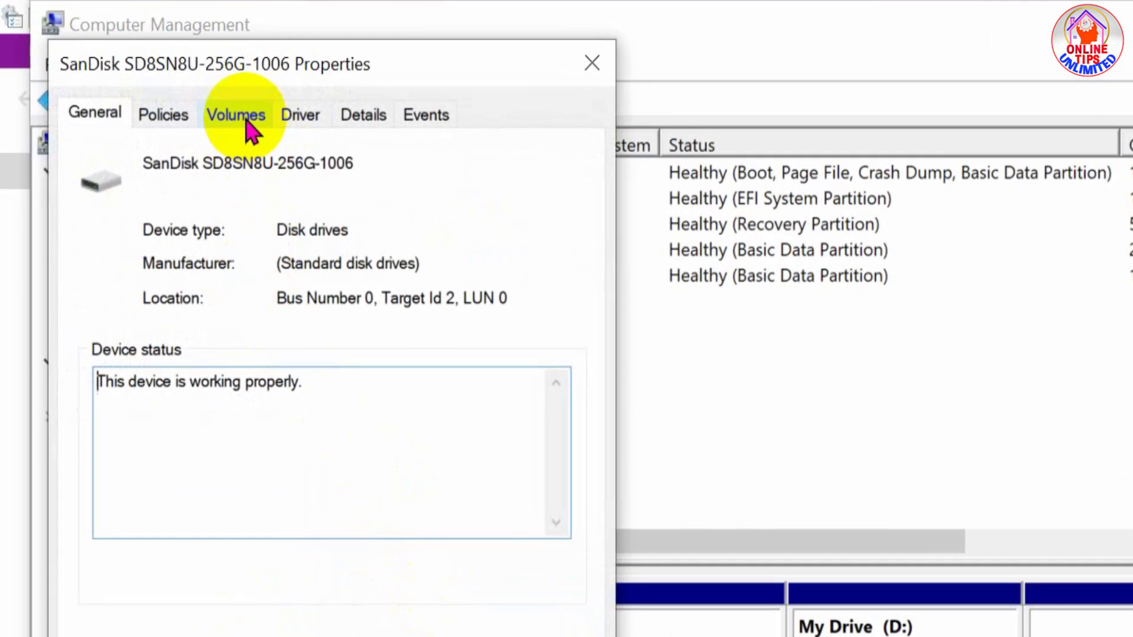
left_click(216, 103)
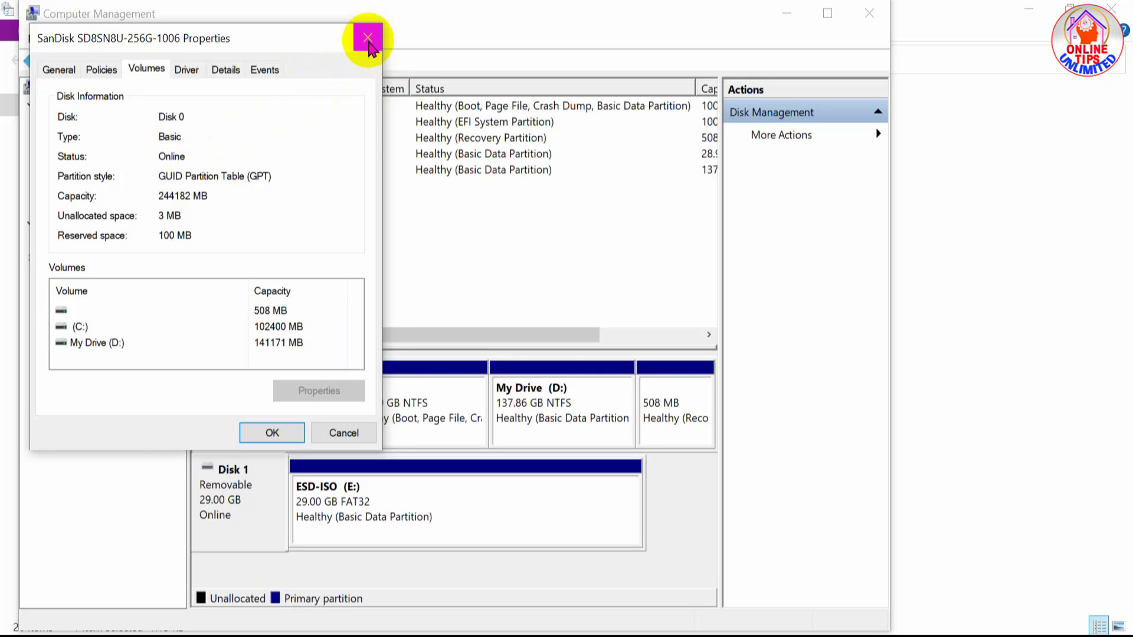
left_click(368, 36)
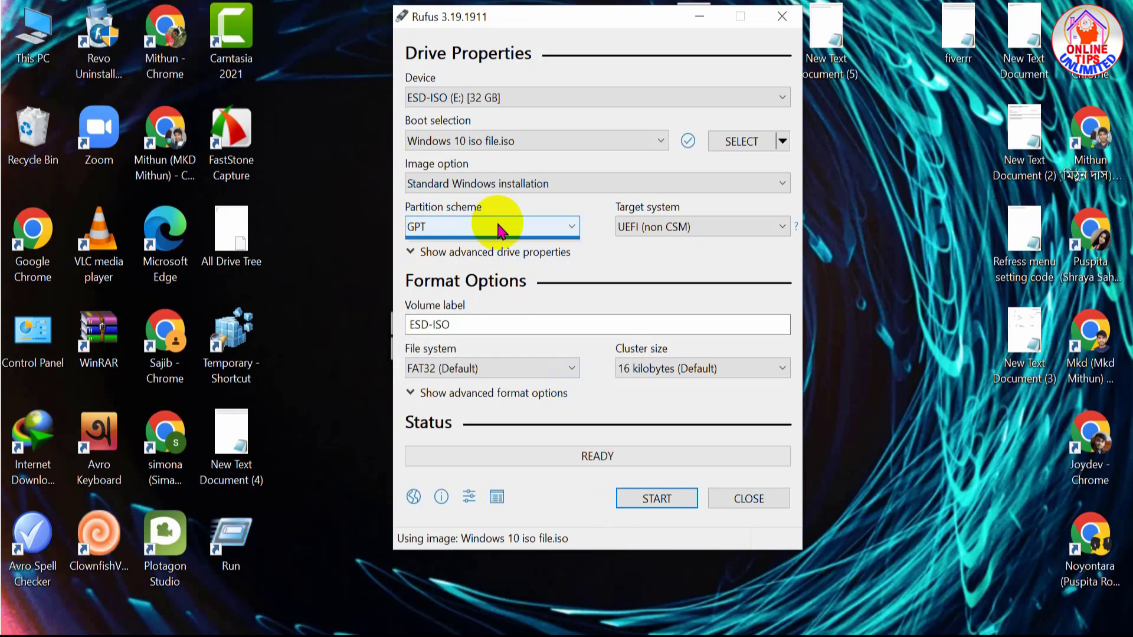
Select GPT as the partition scheme for the ESD-ISO (E:) drive in Rufus.
left_click(497, 228)
left_click(458, 261)
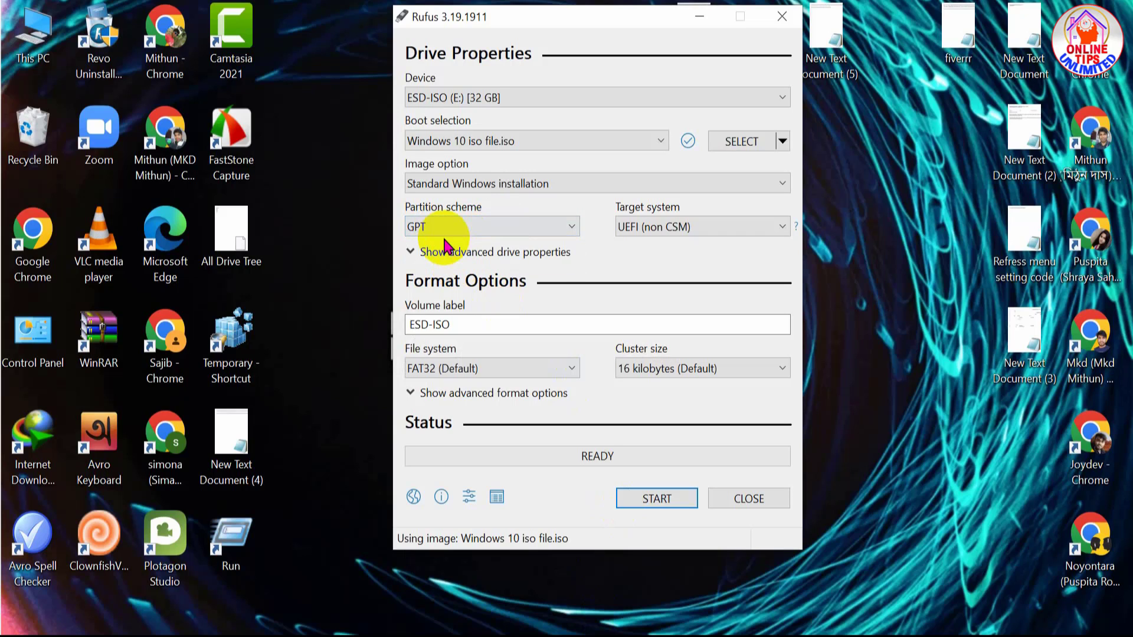
left_click(451, 228)
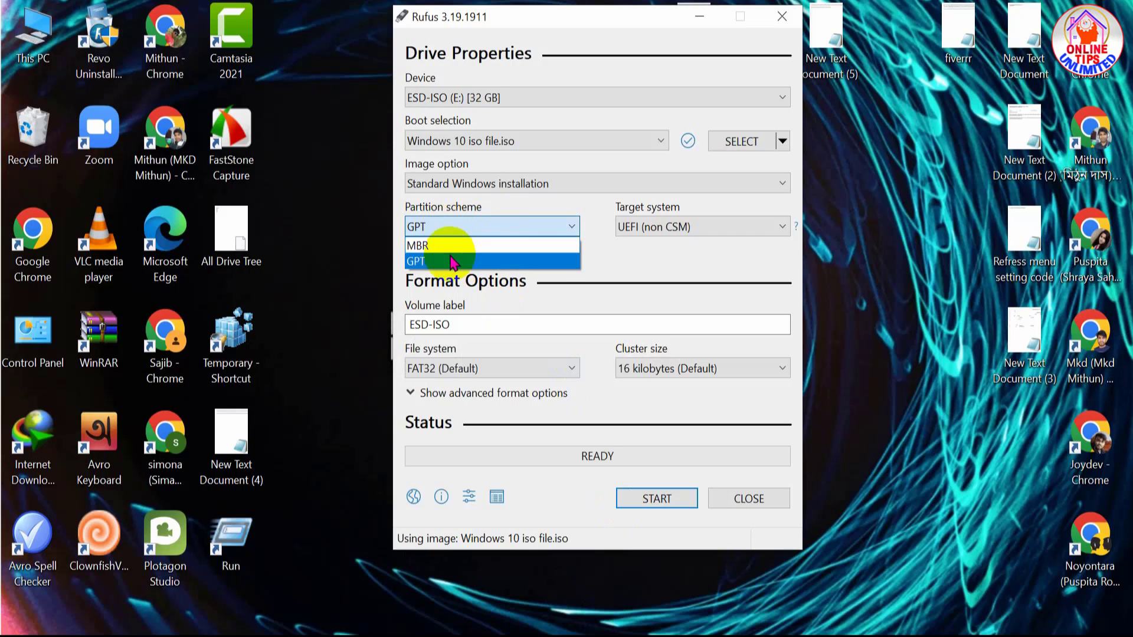
left_click(451, 261)
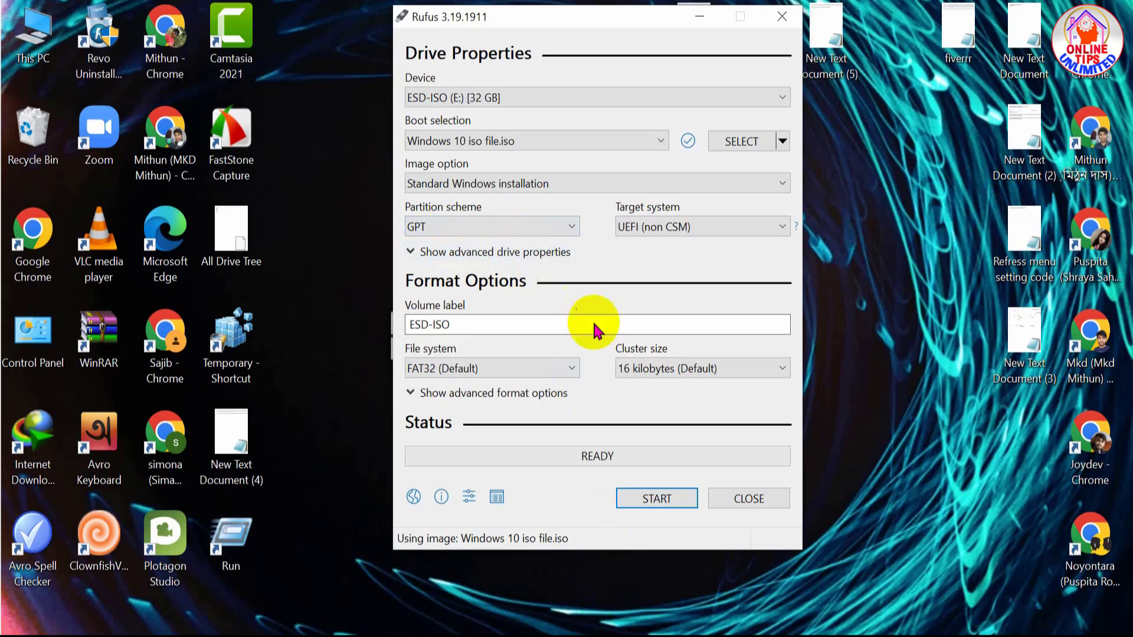
Write the Windows 10 image to the ESD-ISO (E:) drive, accepting the erasure of its data, and close Rufus when finished.
left_click(664, 503)
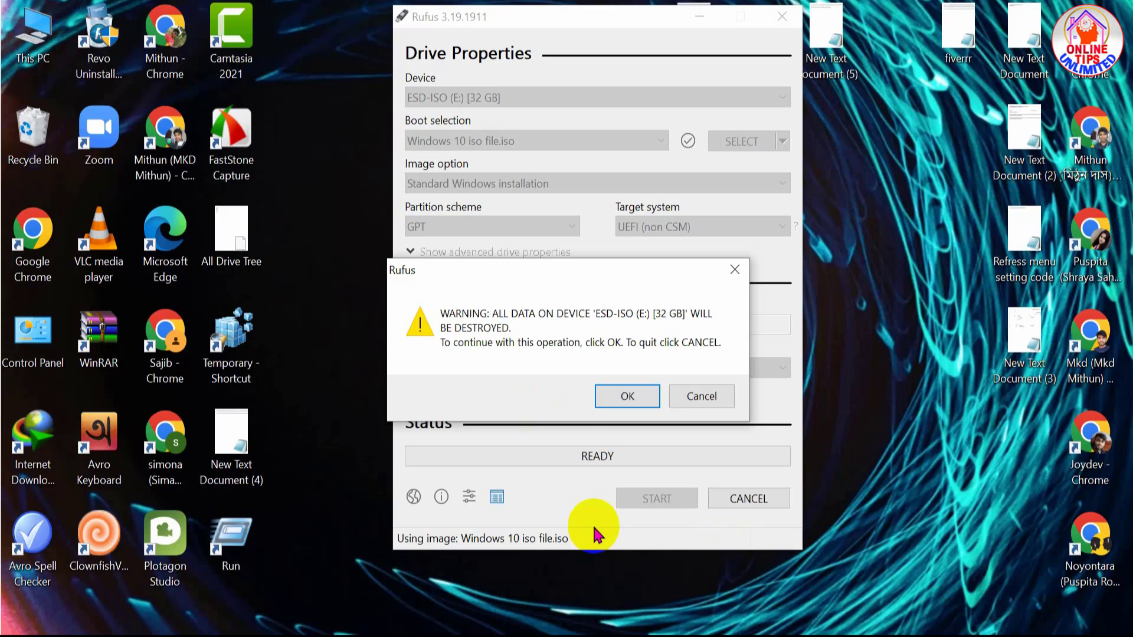
left_click(627, 397)
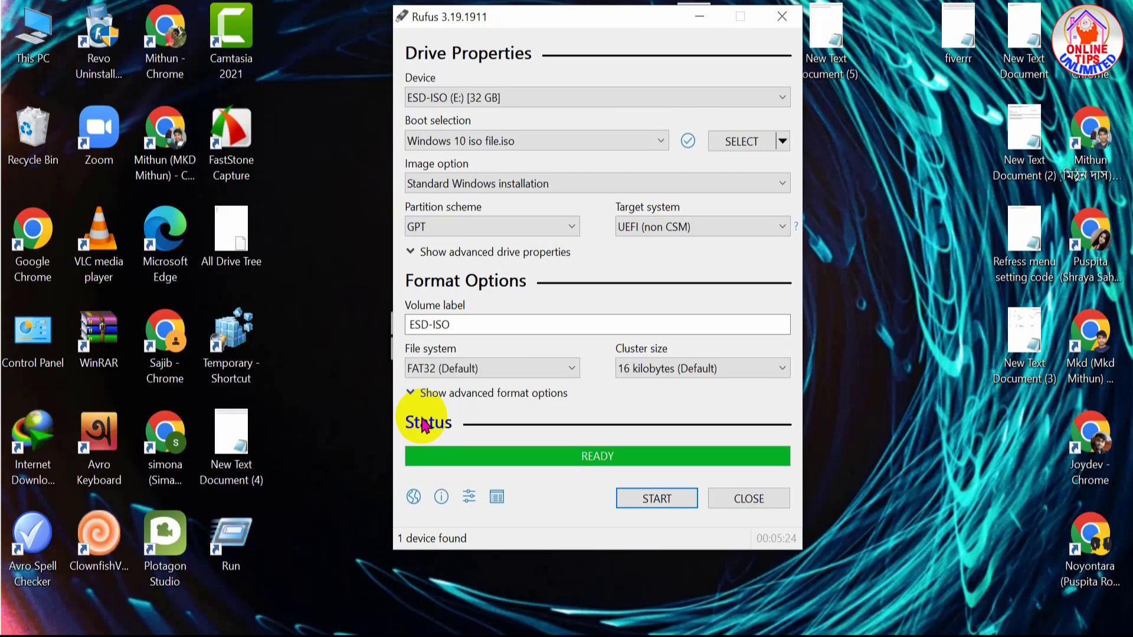
left_click(744, 498)
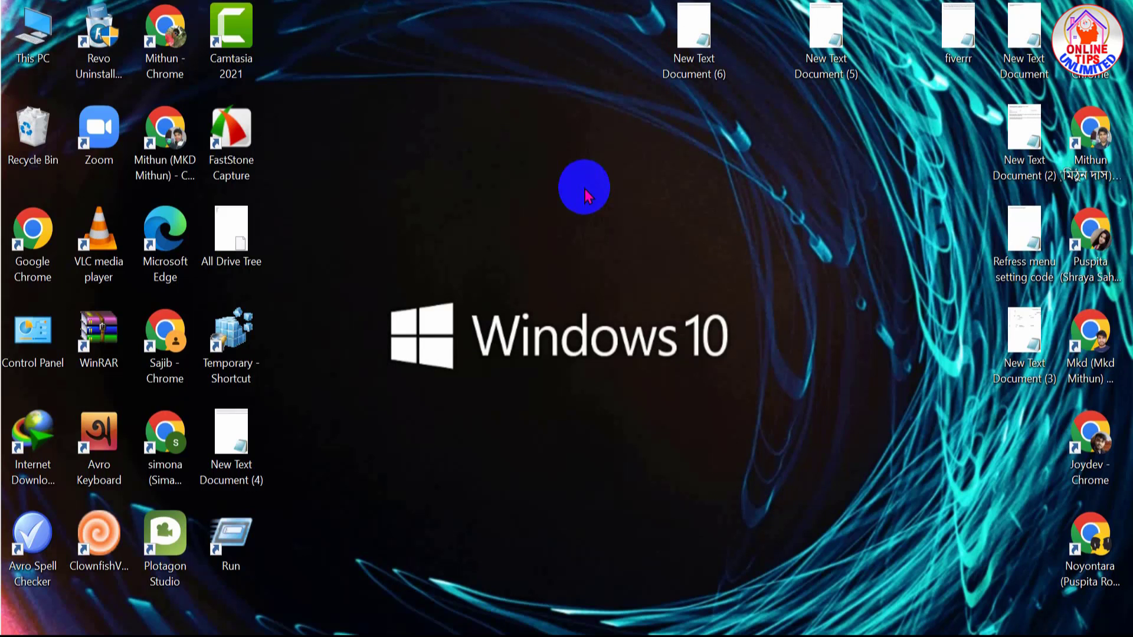
Open the ESD-ISO (E:) drive from This PC to examine the files written to it.
double_click(27, 36)
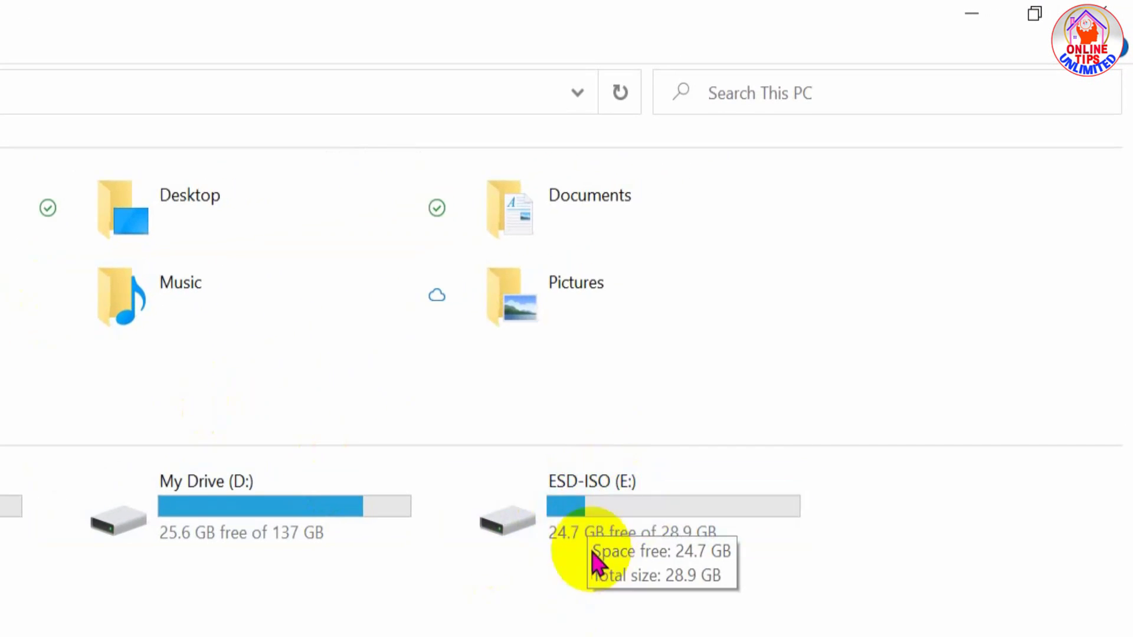
double_click(592, 526)
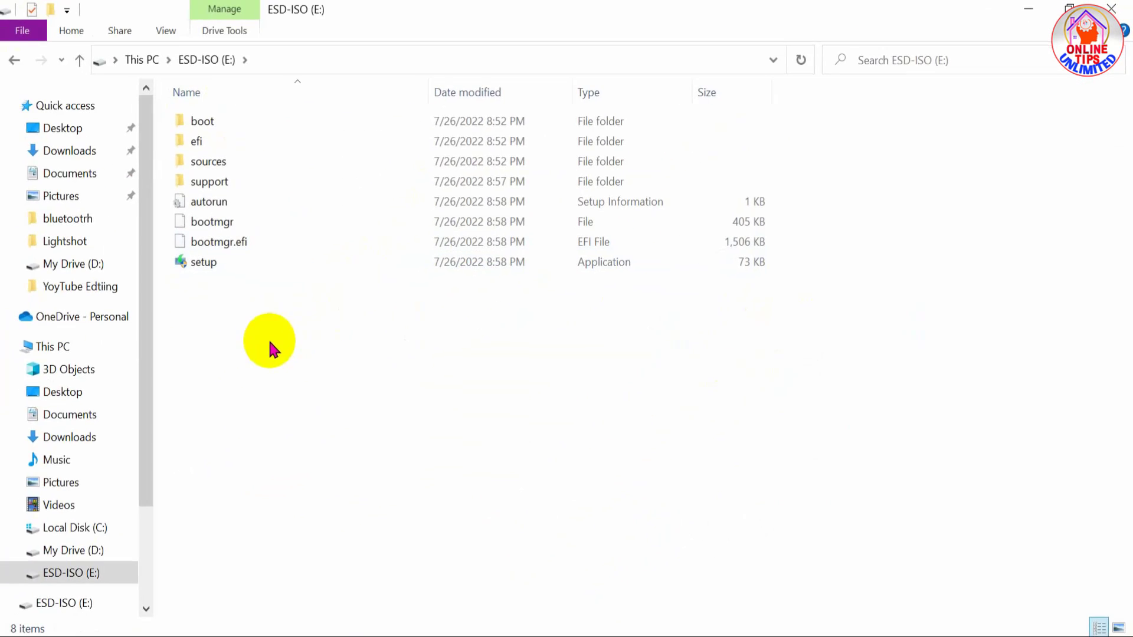